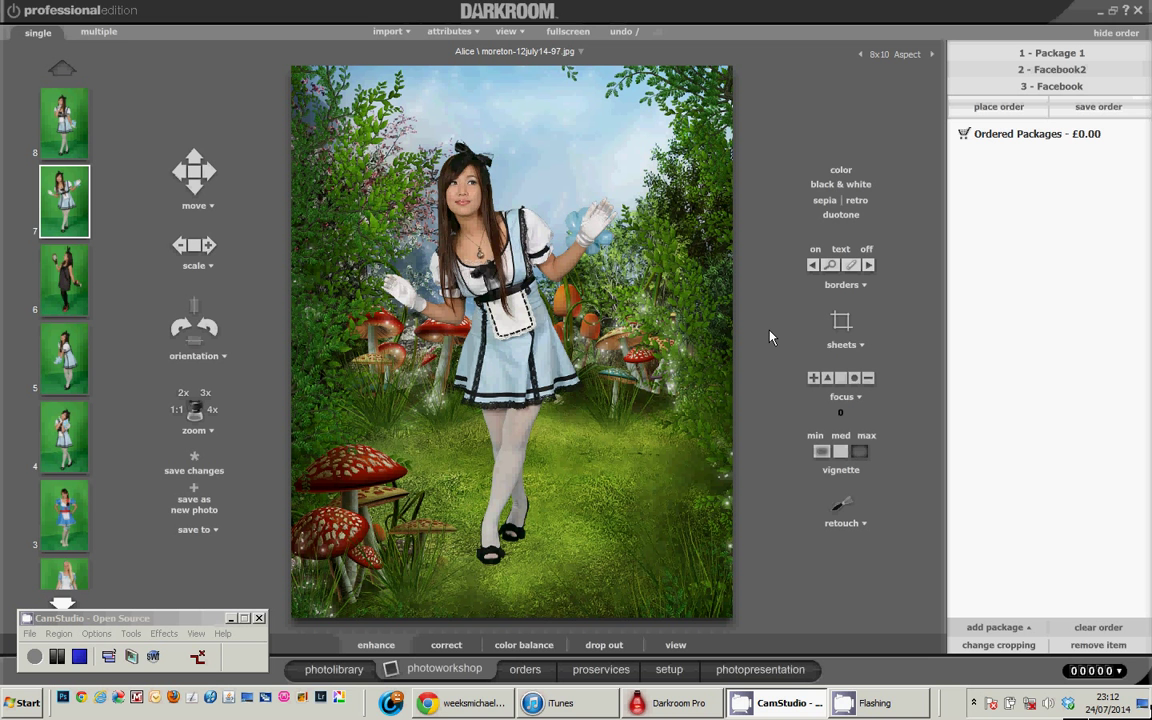
- Turn off the border currently applied to the green-screen photo
{"action": "left_click", "coordinate": [866, 287]}
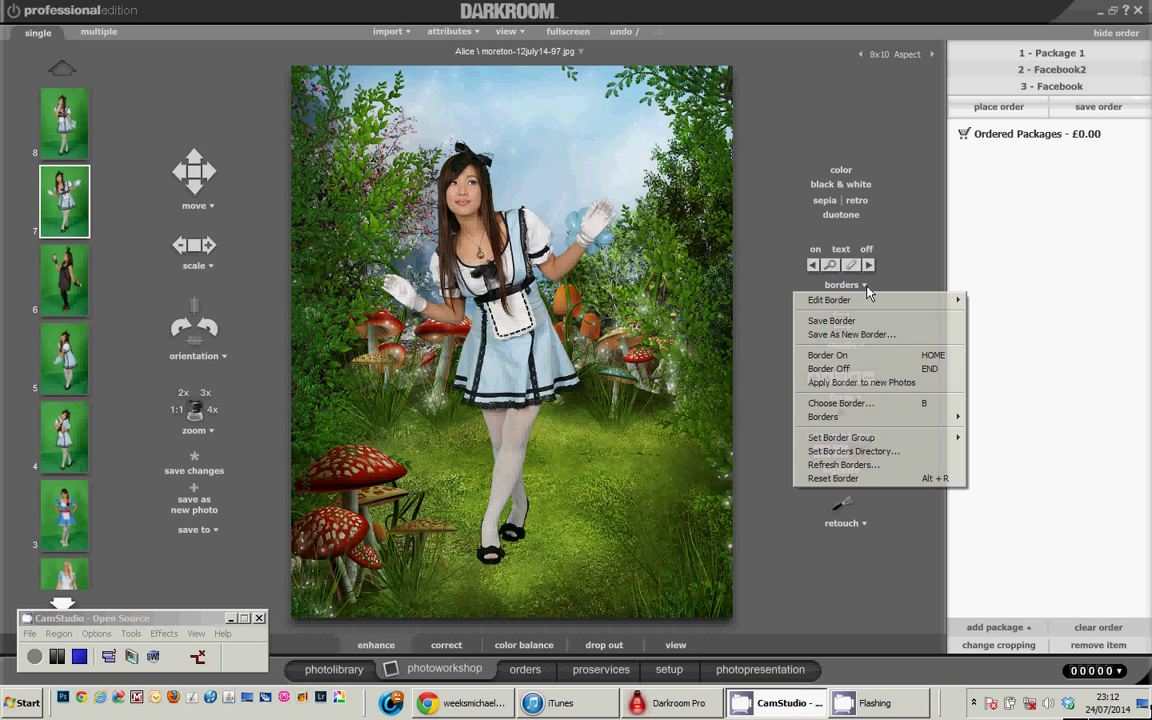
{"action": "mouse_move", "coordinate": [903, 423]}
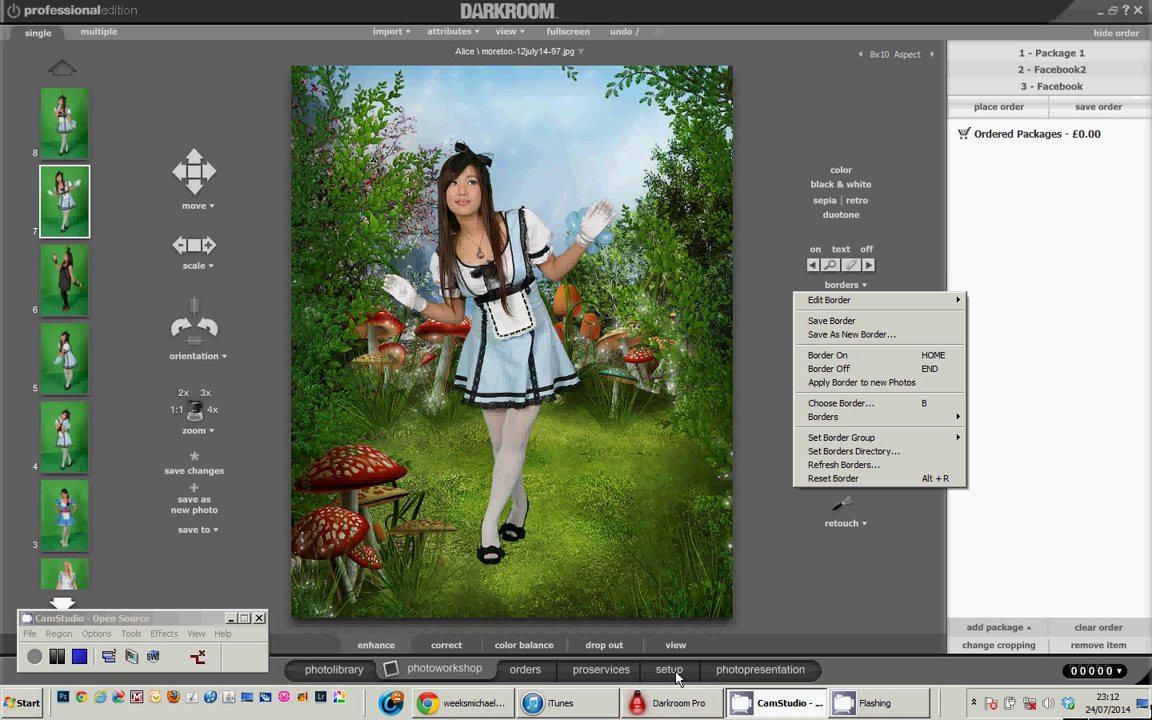
{"action": "left_click", "coordinate": [867, 251]}
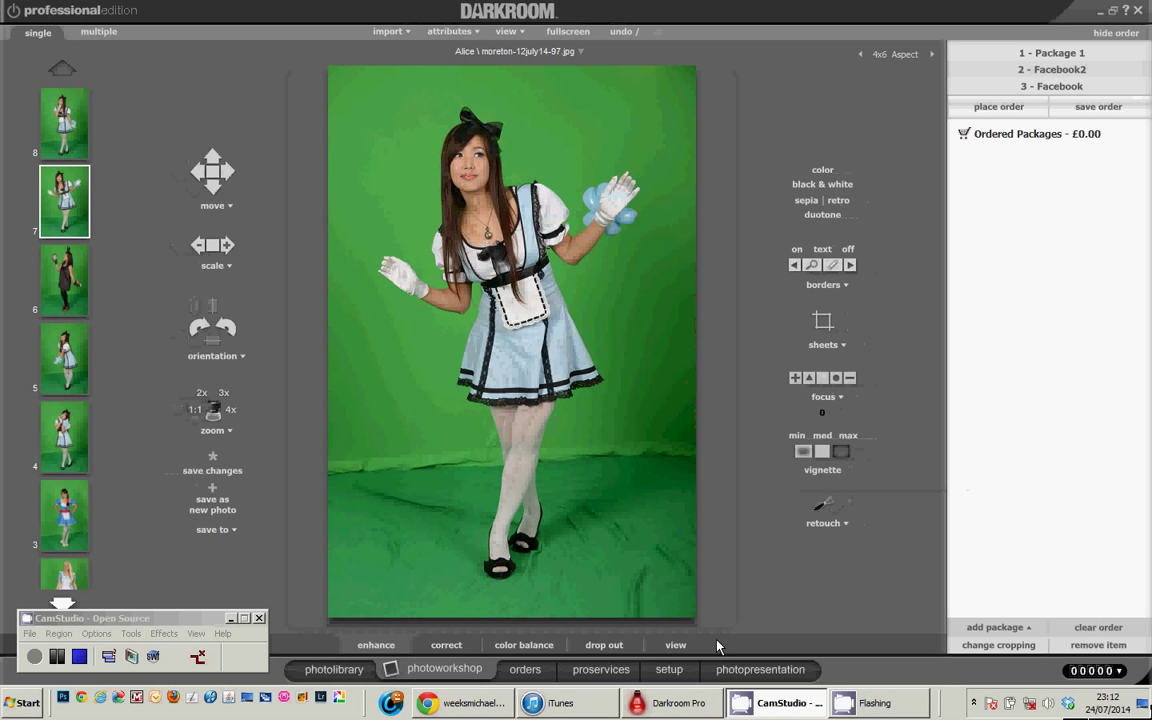
- Create a new 8x10 vertical border template in the Alice border group with the description "Alice Portrait"
{"action": "left_click", "coordinate": [674, 675]}
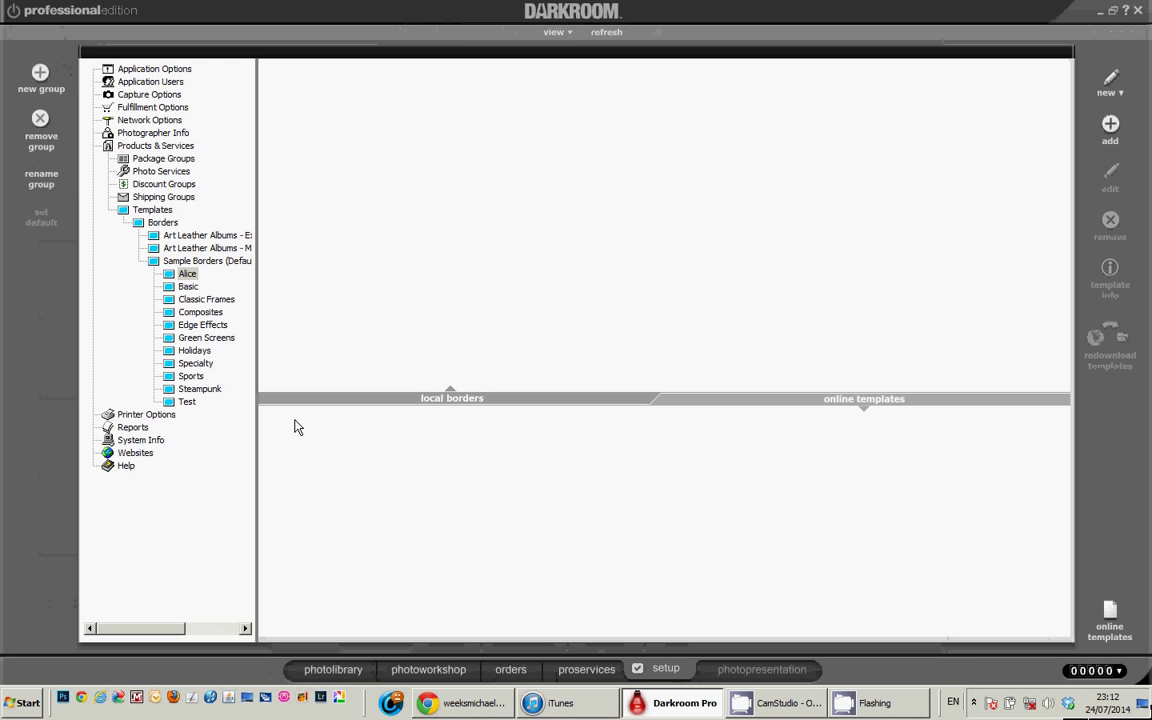
{"action": "left_click", "coordinate": [1110, 88]}
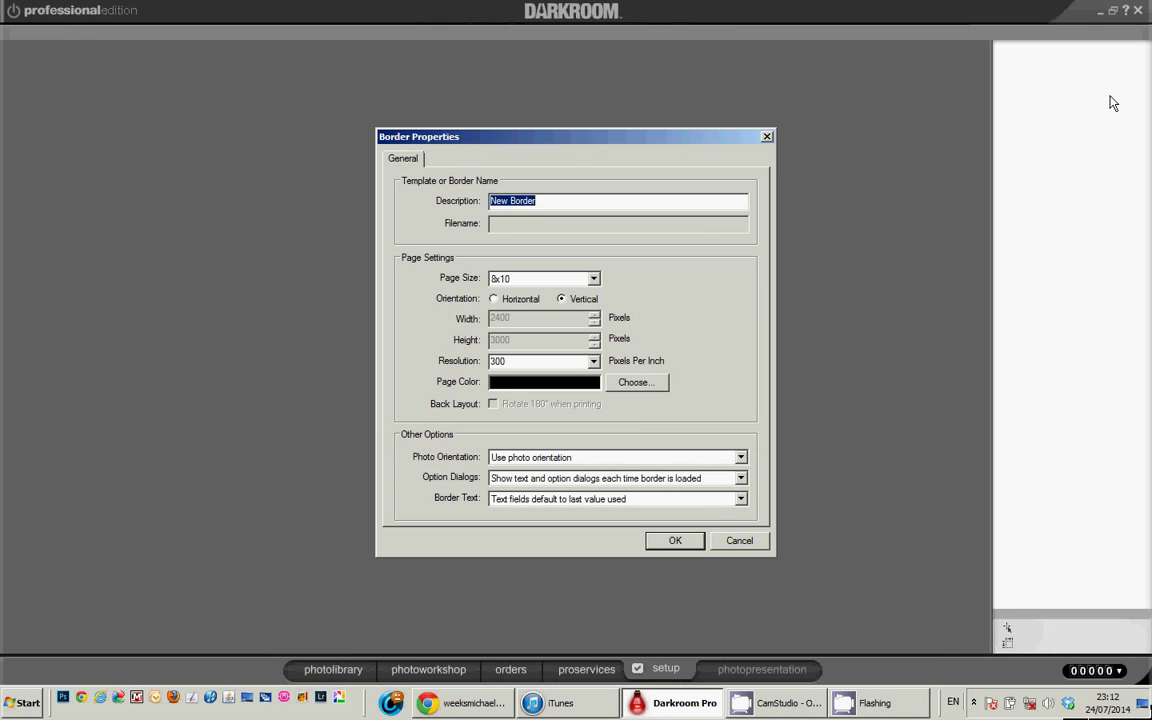
{"action": "left_click", "coordinate": [641, 201]}
{"action": "key", "text": "BackSpace"}
{"action": "key", "text": "BackSpace"}
{"action": "key", "text": "BackSpace"}
{"action": "key", "text": "BackSpace"}
{"action": "key", "text": "BackSpace"}
{"action": "key", "text": "BackSpace"}
{"action": "key", "text": "BackSpace"}
{"action": "key", "text": "BackSpace"}
{"action": "key", "text": "BackSpace"}
{"action": "type", "text": "Alice Portrait"}
{"action": "left_click", "coordinate": [671, 543]}
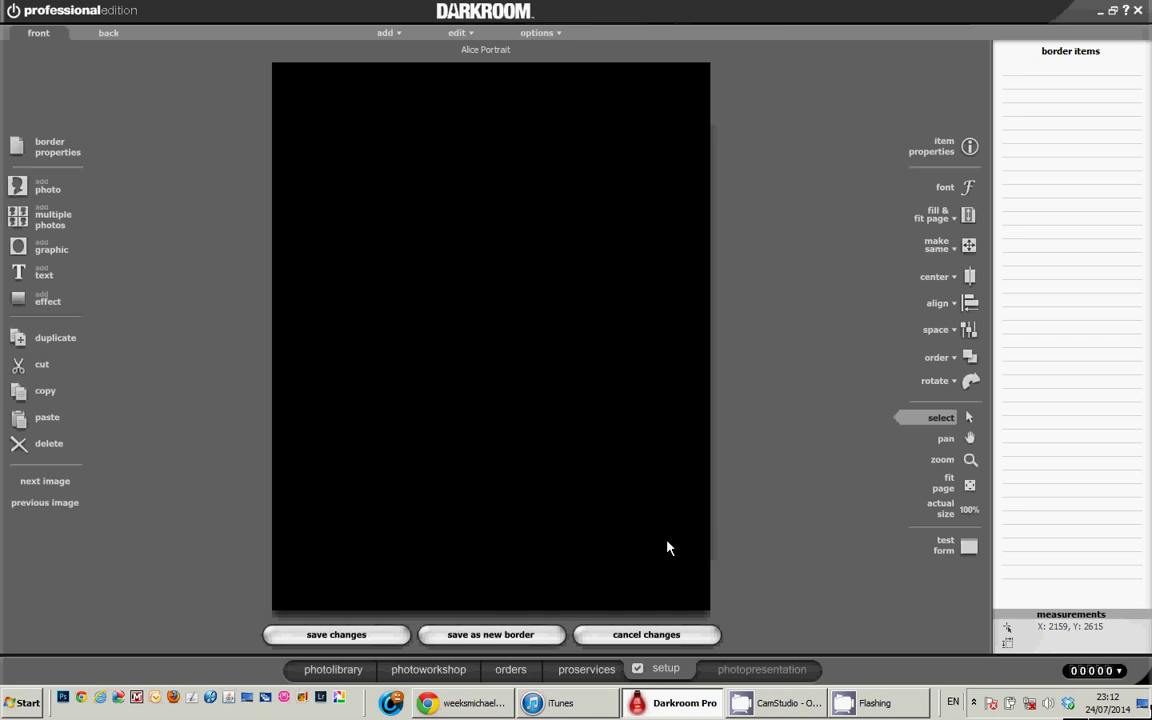
- Start a new graphic object that uses a graphic list and name the list "Alice Portrait"
{"action": "left_click", "coordinate": [50, 249]}
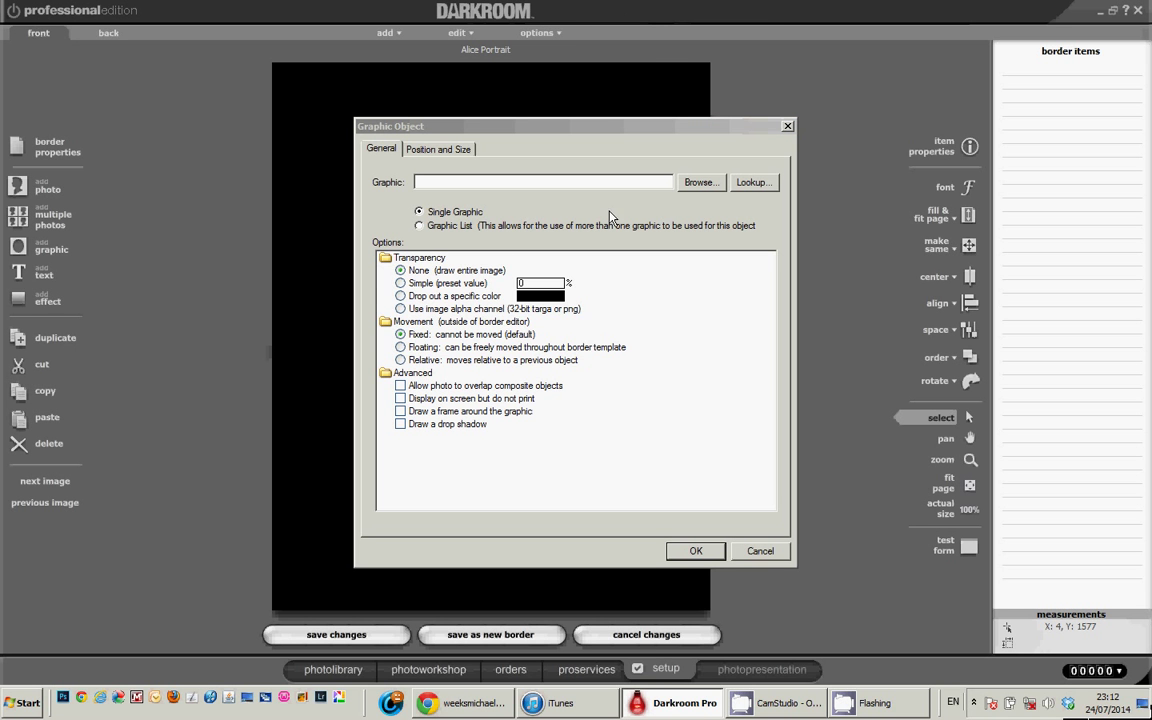
{"action": "left_click", "coordinate": [503, 227]}
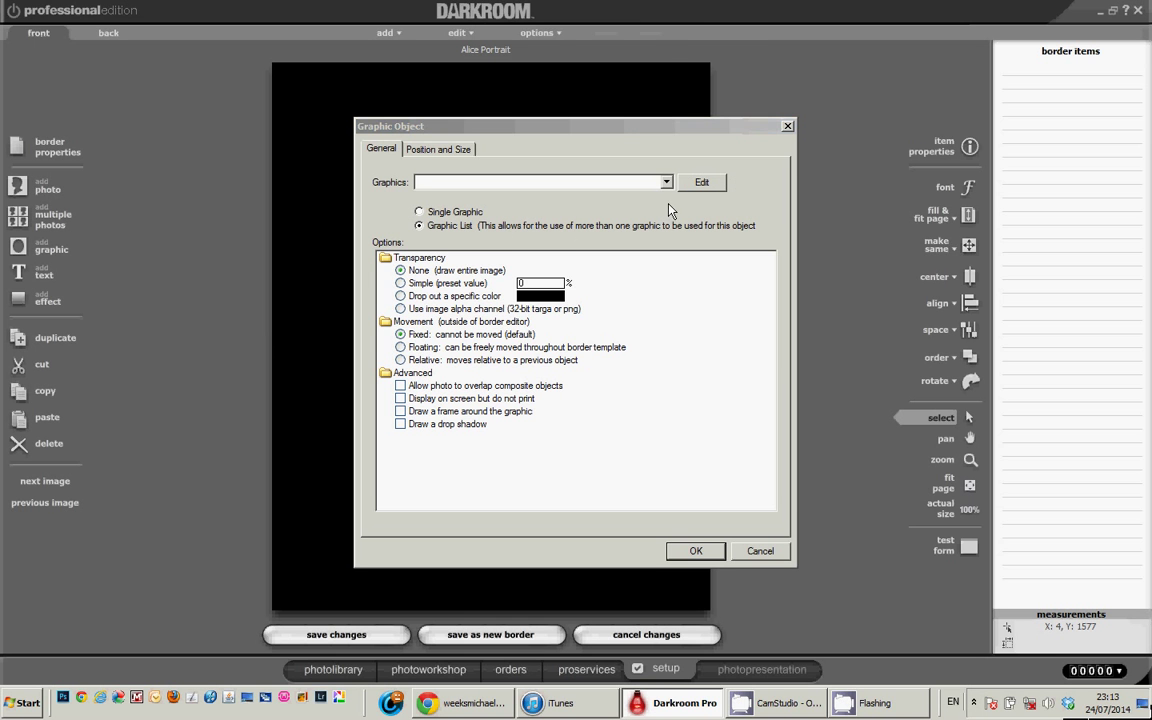
{"action": "left_click", "coordinate": [700, 185]}
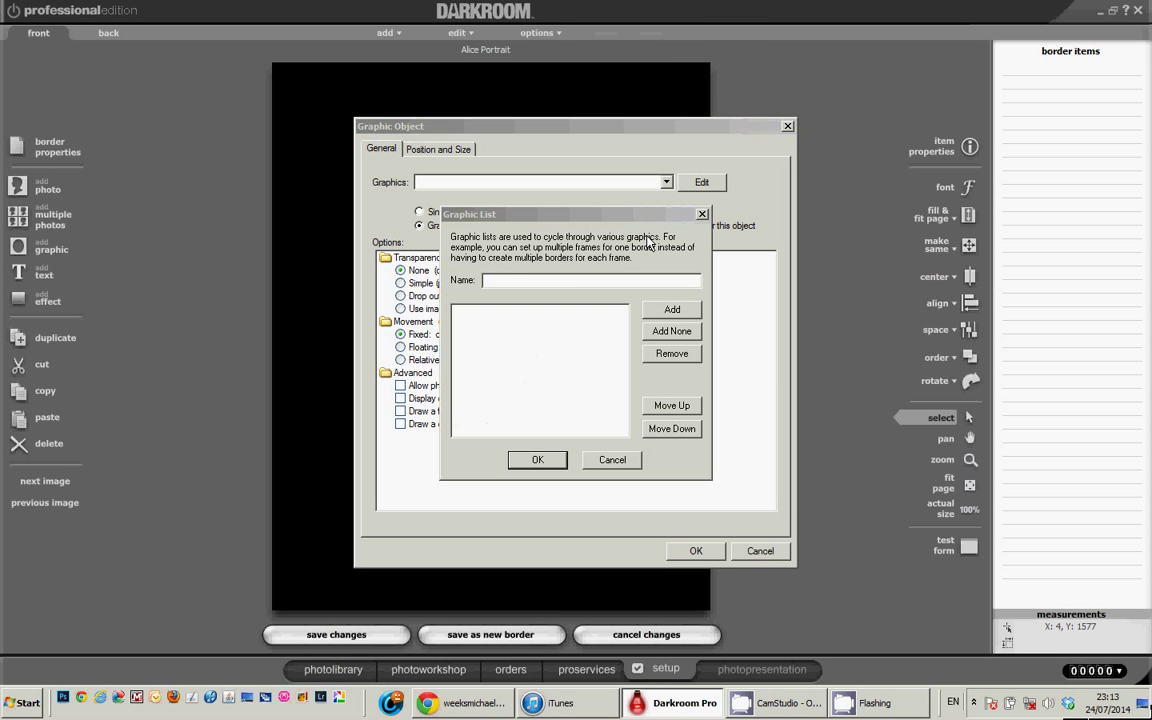
{"action": "left_click", "coordinate": [591, 281]}
{"action": "type", "text": "Alice"}
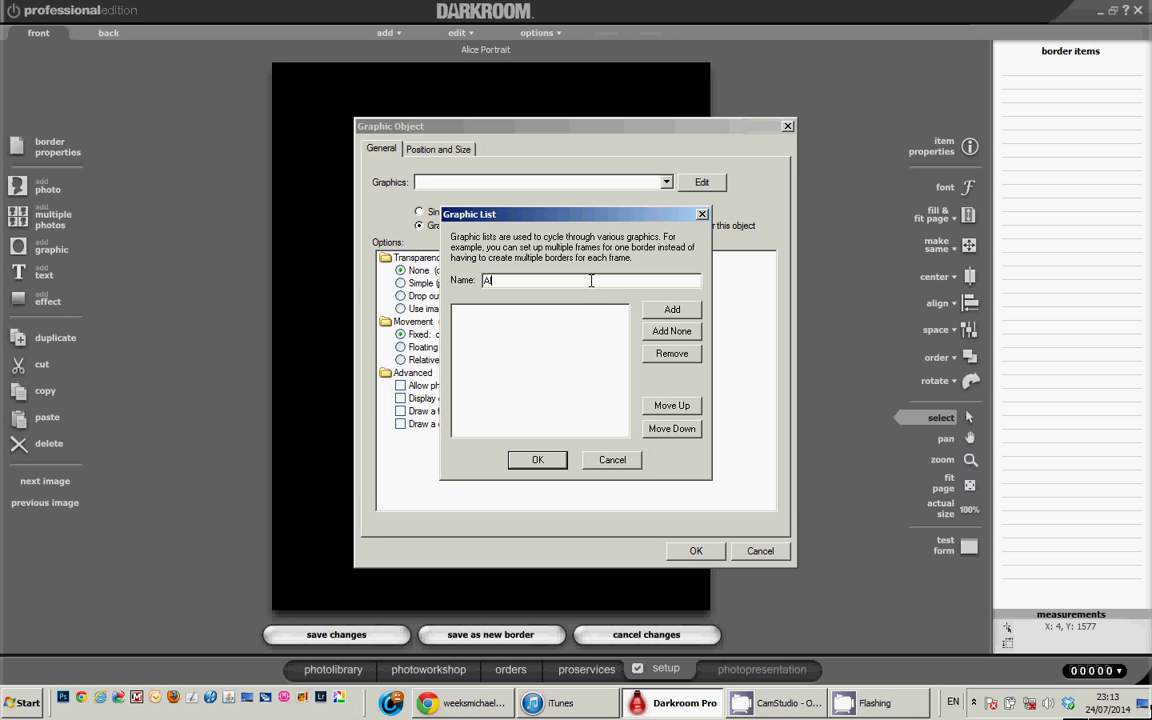
{"action": "type", "text": " Portrait"}
- Fill the graphic list with images 02 to 10 from the Alice folder
{"action": "left_click", "coordinate": [672, 310]}
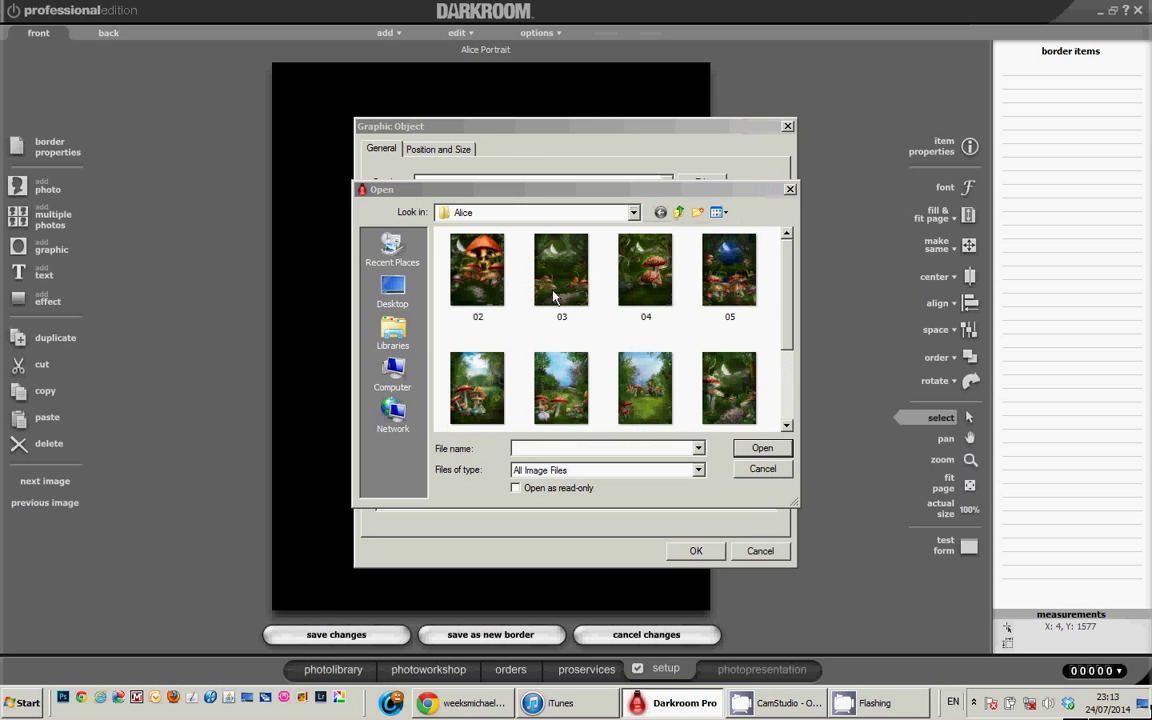
{"action": "left_click", "coordinate": [489, 288]}
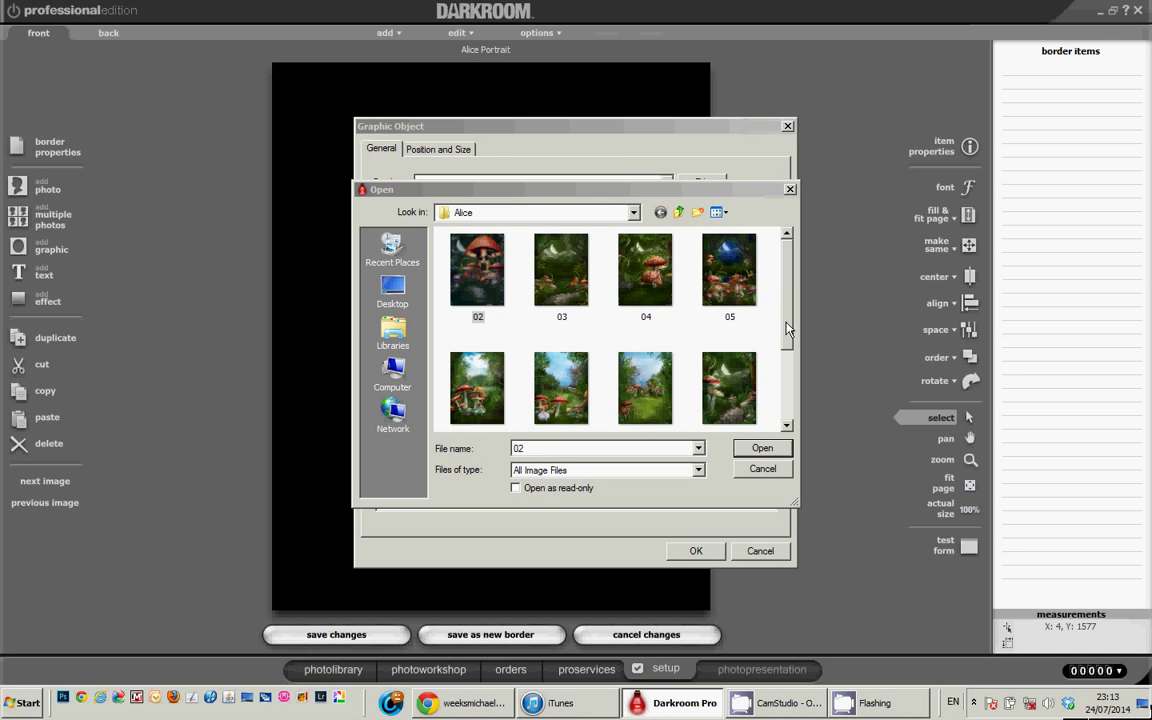
{"action": "left_click_drag", "start_coordinate": [788, 296], "coordinate": [786, 380]}
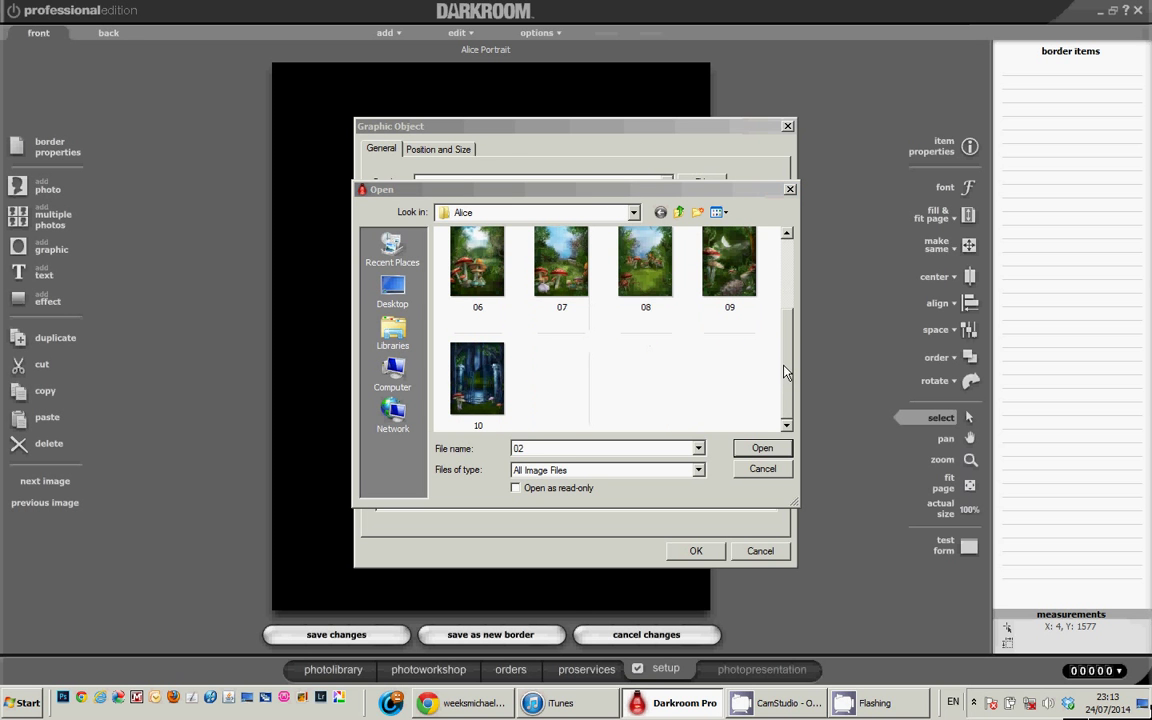
{"action": "left_click", "coordinate": [479, 383], "text": "shift"}
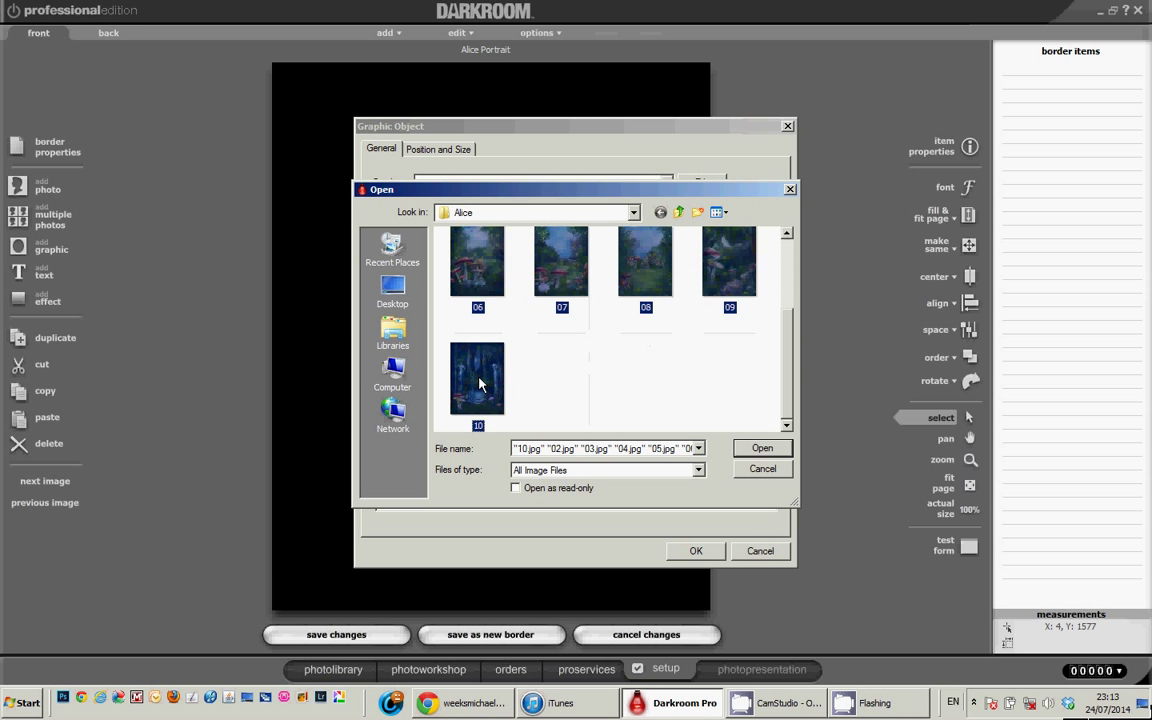
{"action": "left_click", "coordinate": [760, 448]}
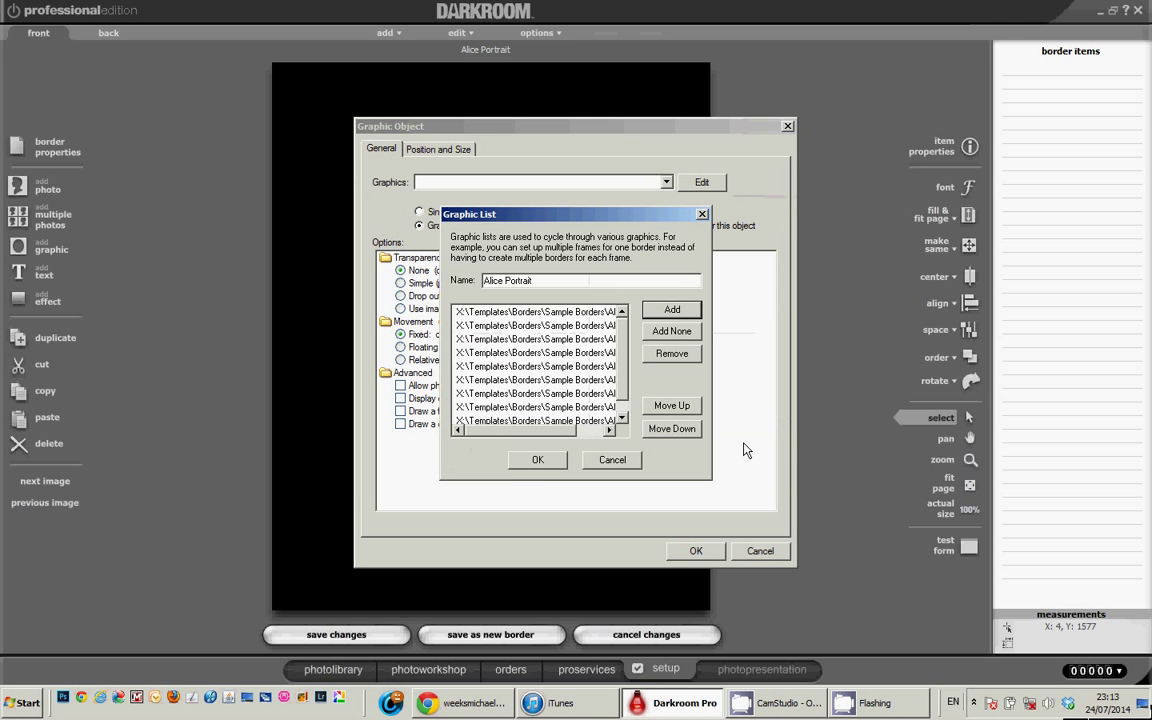
{"action": "left_click", "coordinate": [541, 465]}
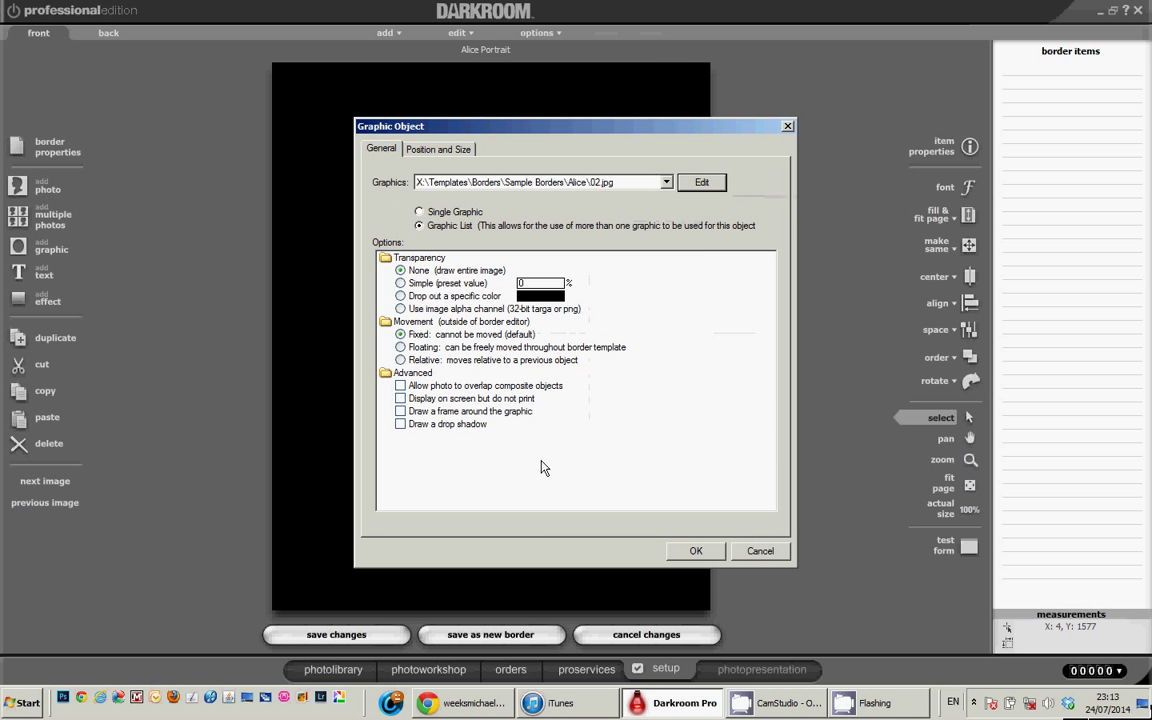
- Place the graphic list on the page and enlarge it to cover the whole border, about 2408 by 3238 pixels
{"action": "left_click", "coordinate": [692, 552]}
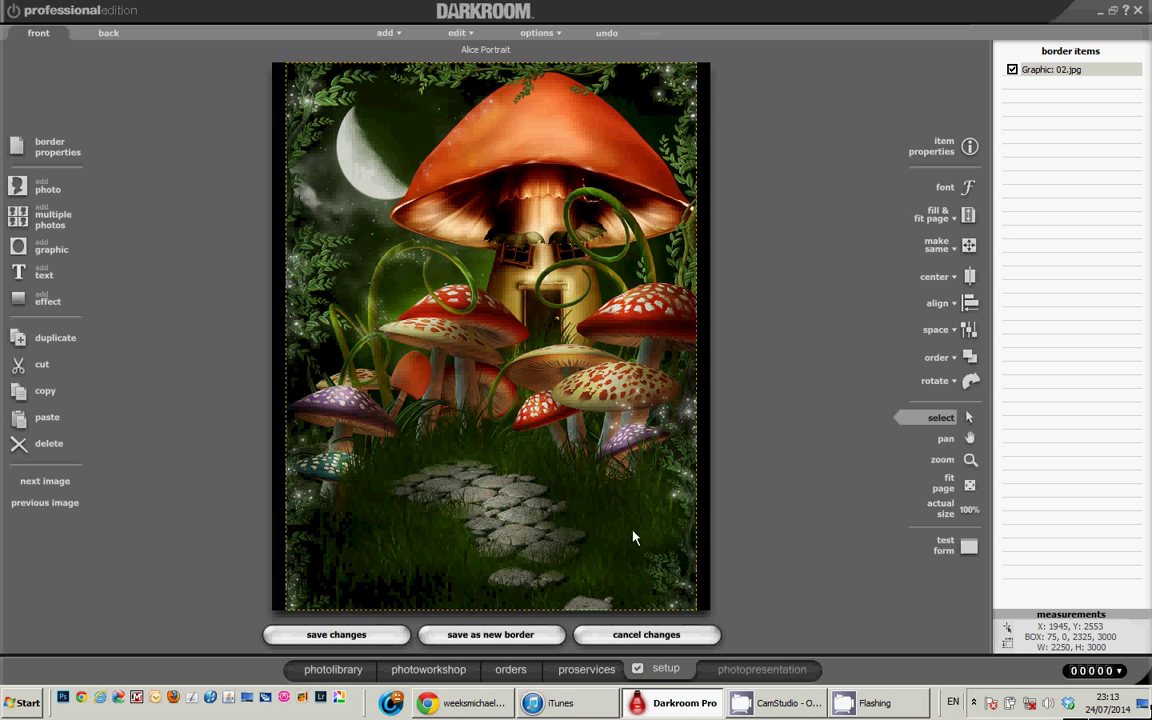
{"action": "left_click_drag", "start_coordinate": [632, 538], "coordinate": [650, 545]}
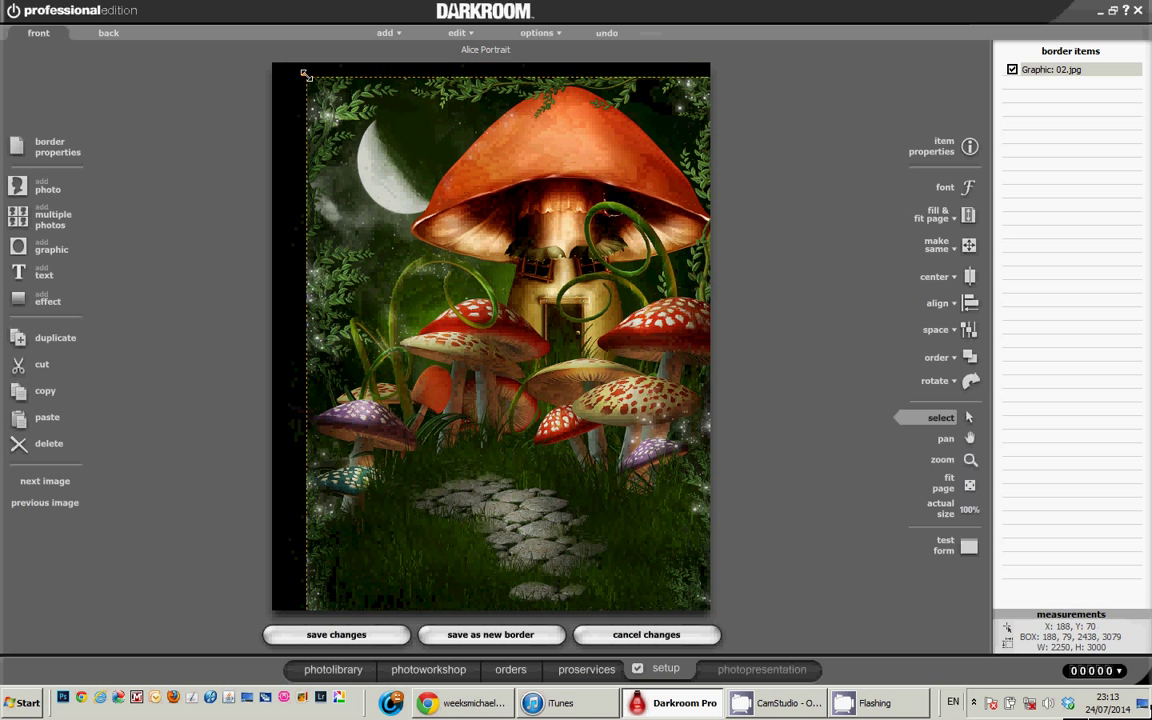
{"action": "left_click_drag", "start_coordinate": [306, 75], "coordinate": [407, 226]}
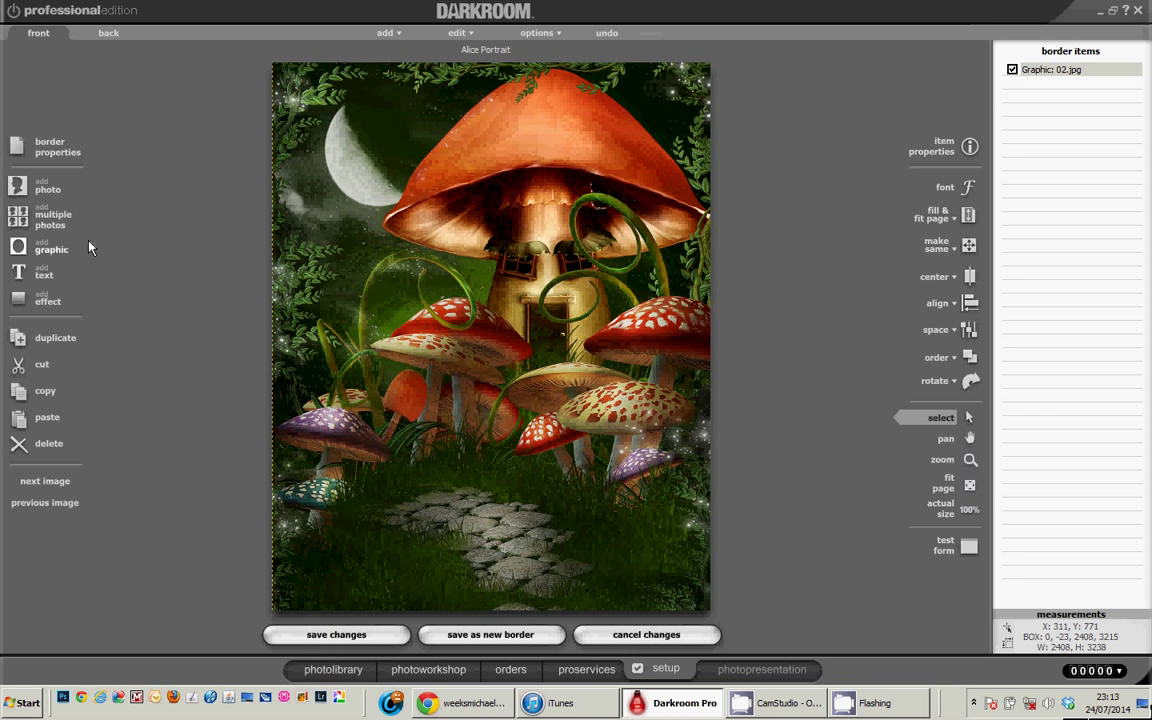
- Add a photo object with chroma-key transparency for green-screen or blue-screen backgrounds
{"action": "left_click", "coordinate": [49, 193]}
{"action": "left_click", "coordinate": [417, 292]}
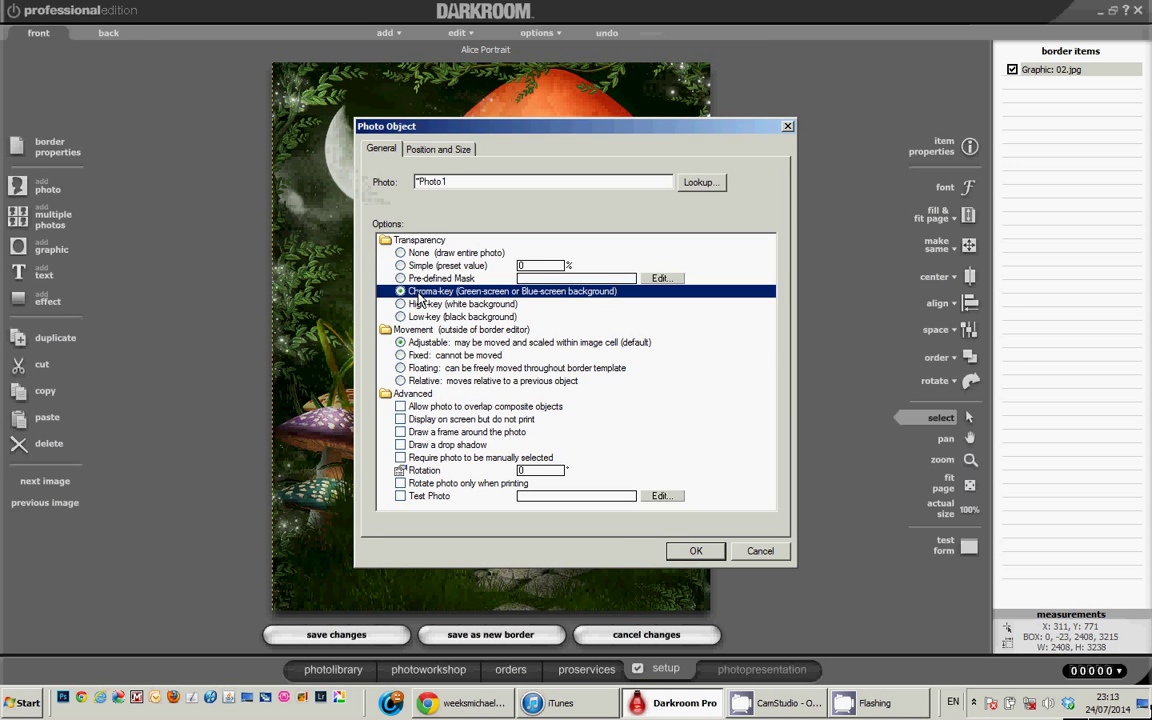
- Size the photo object to 6 inches wide by 9 inches high and move it to roughly the centre of the page
{"action": "left_click", "coordinate": [445, 153]}
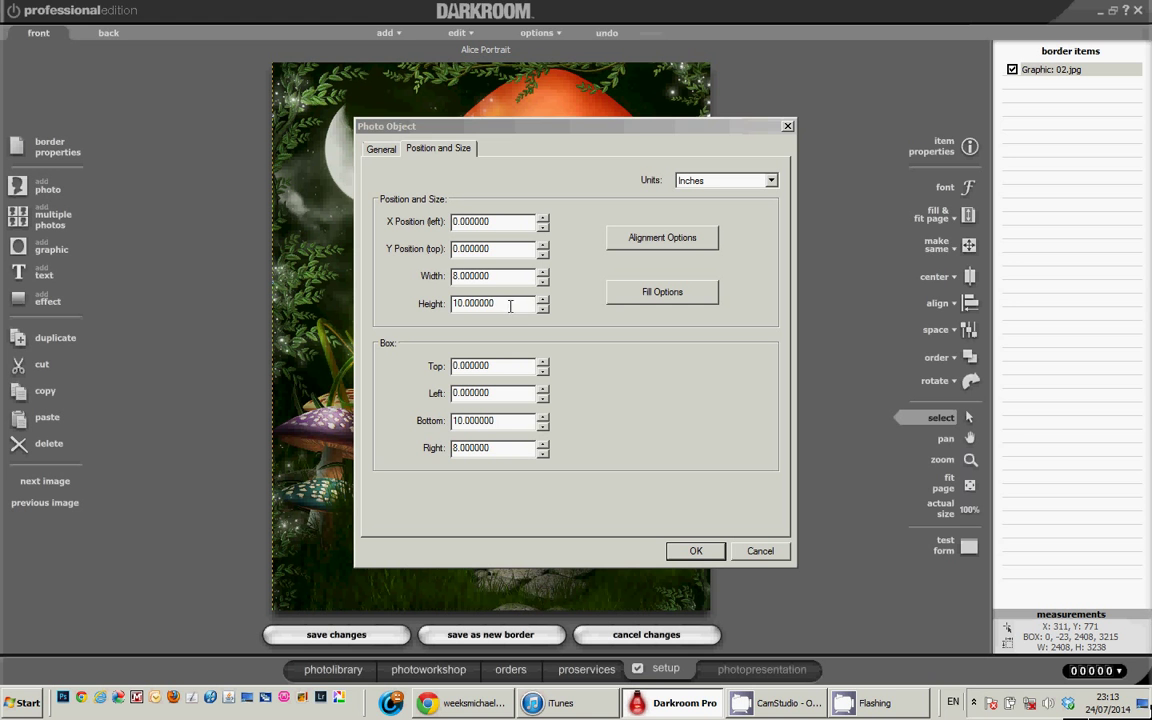
{"action": "left_click", "coordinate": [510, 306]}
{"action": "key", "text": "BackSpace"}
{"action": "key", "text": "BackSpace"}
{"action": "key", "text": "BackSpace"}
{"action": "key", "text": "BackSpace"}
{"action": "key", "text": "BackSpace"}
{"action": "key", "text": "BackSpace"}
{"action": "key", "text": "BackSpace"}
{"action": "key", "text": "BackSpace"}
{"action": "key", "text": "BackSpace"}
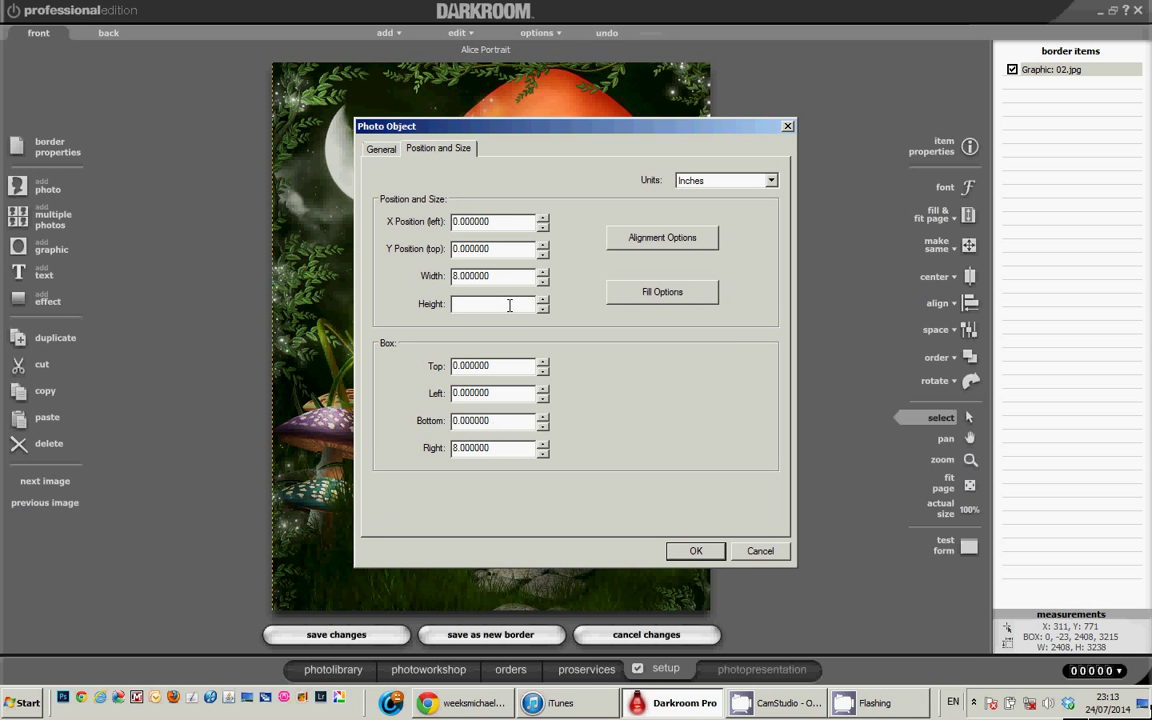
{"action": "type", "text": "9"}
{"action": "left_click", "coordinate": [508, 276]}
{"action": "type", "text": "6"}
{"action": "left_click", "coordinate": [695, 550]}
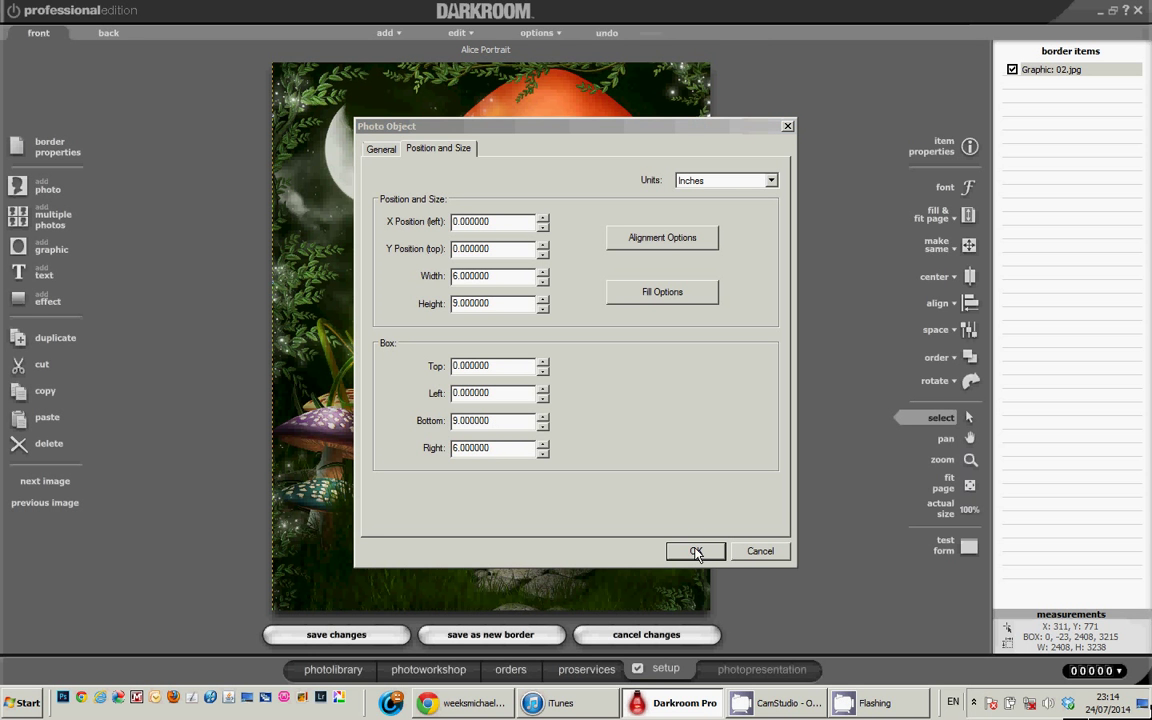
{"action": "left_click_drag", "start_coordinate": [510, 445], "coordinate": [558, 480]}
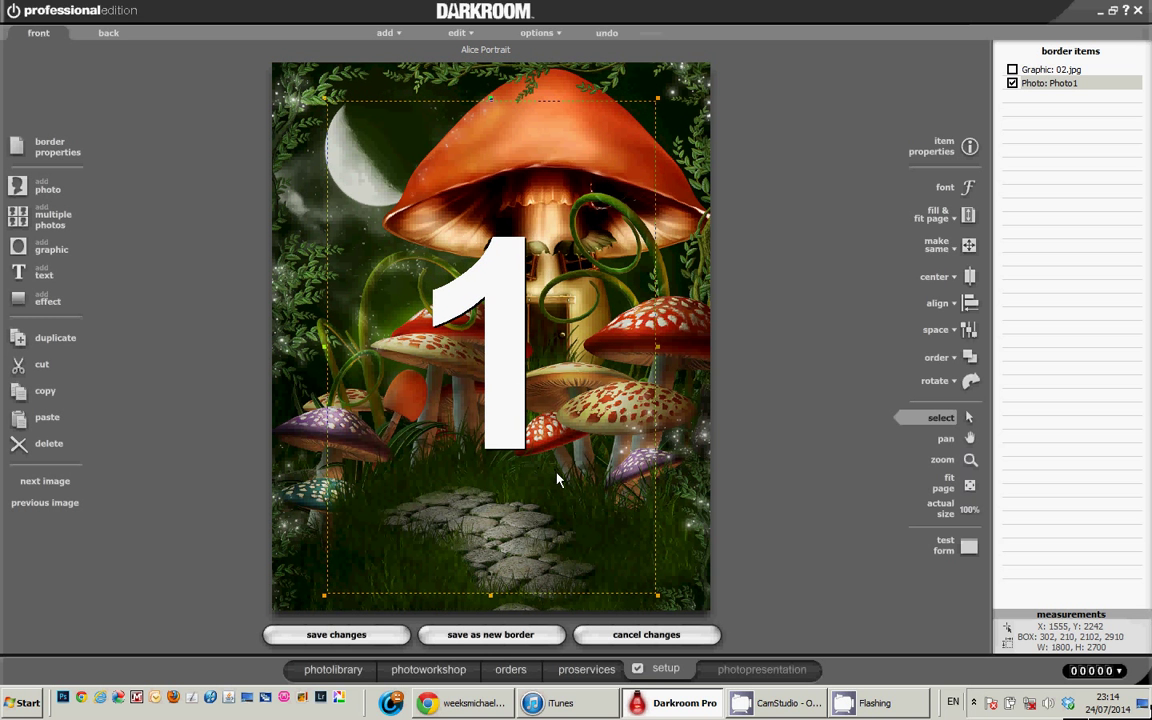
- Save the design as a new border named Alice Portrait in the Alice folder, overwriting the existing file
{"action": "left_click", "coordinate": [507, 640]}
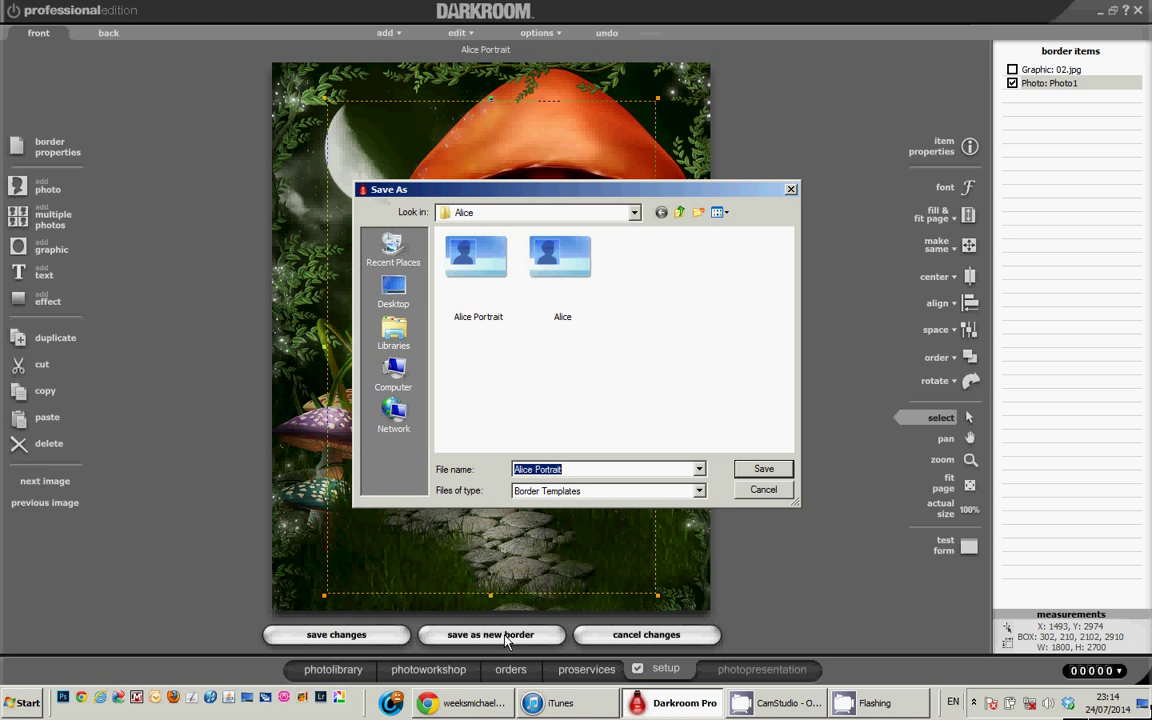
{"action": "left_click", "coordinate": [488, 316]}
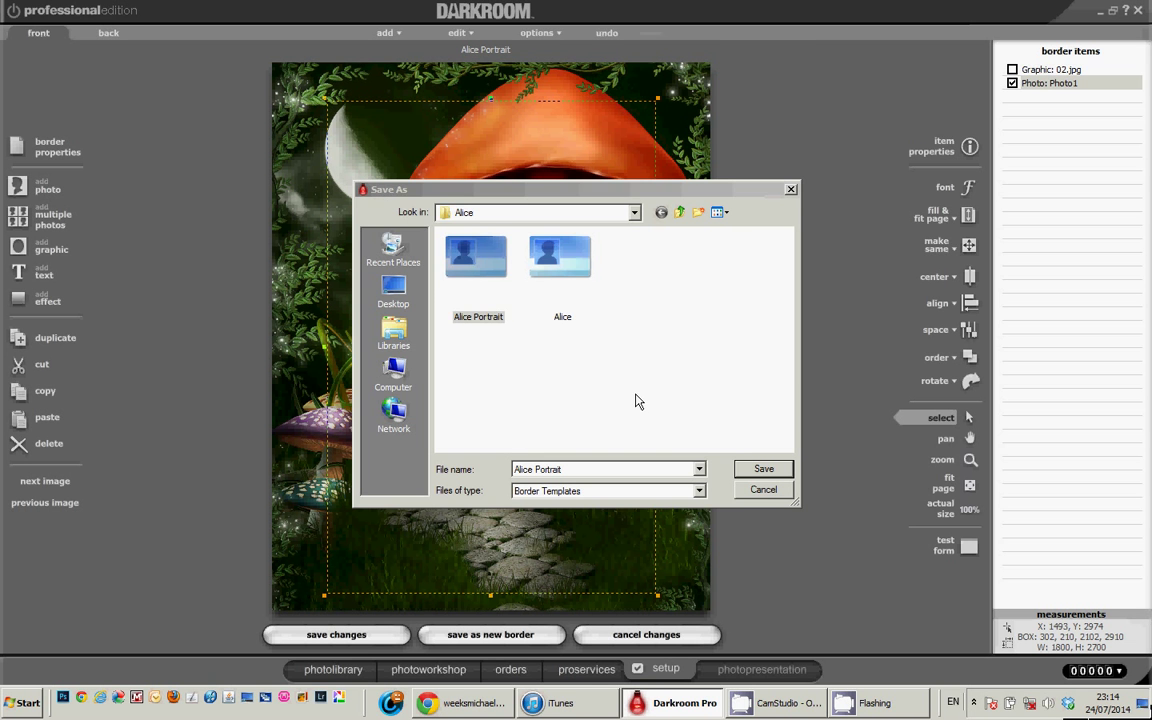
{"action": "left_click", "coordinate": [762, 470]}
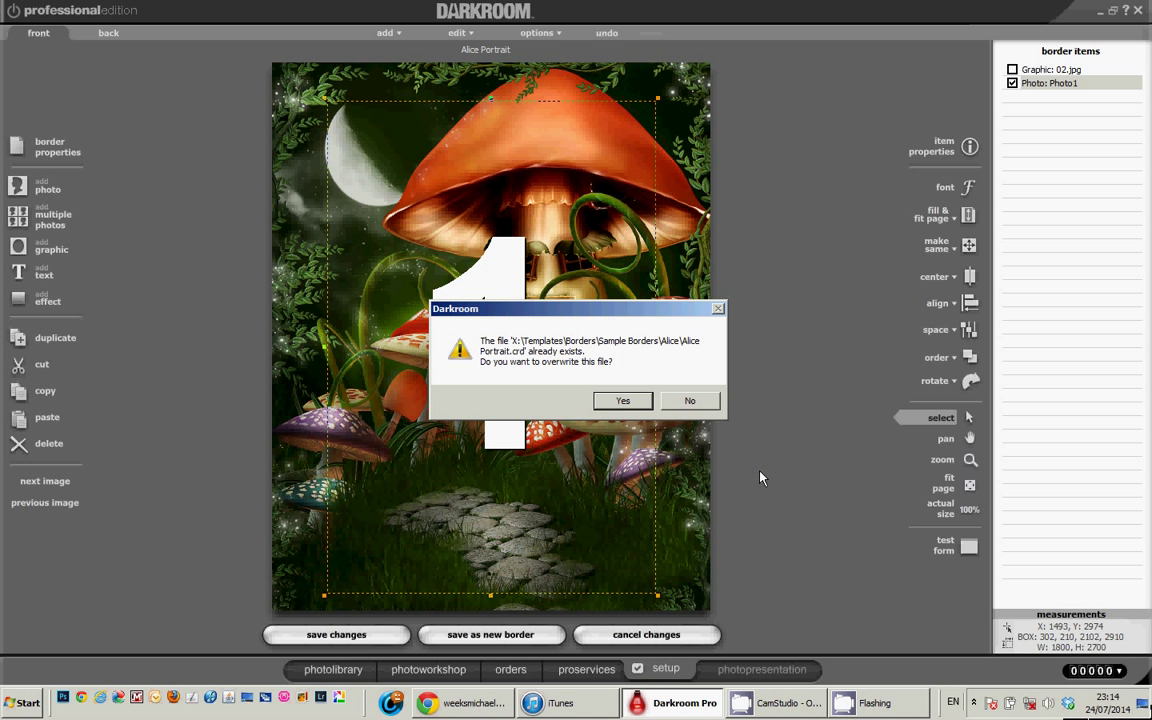
{"action": "left_click", "coordinate": [624, 401]}
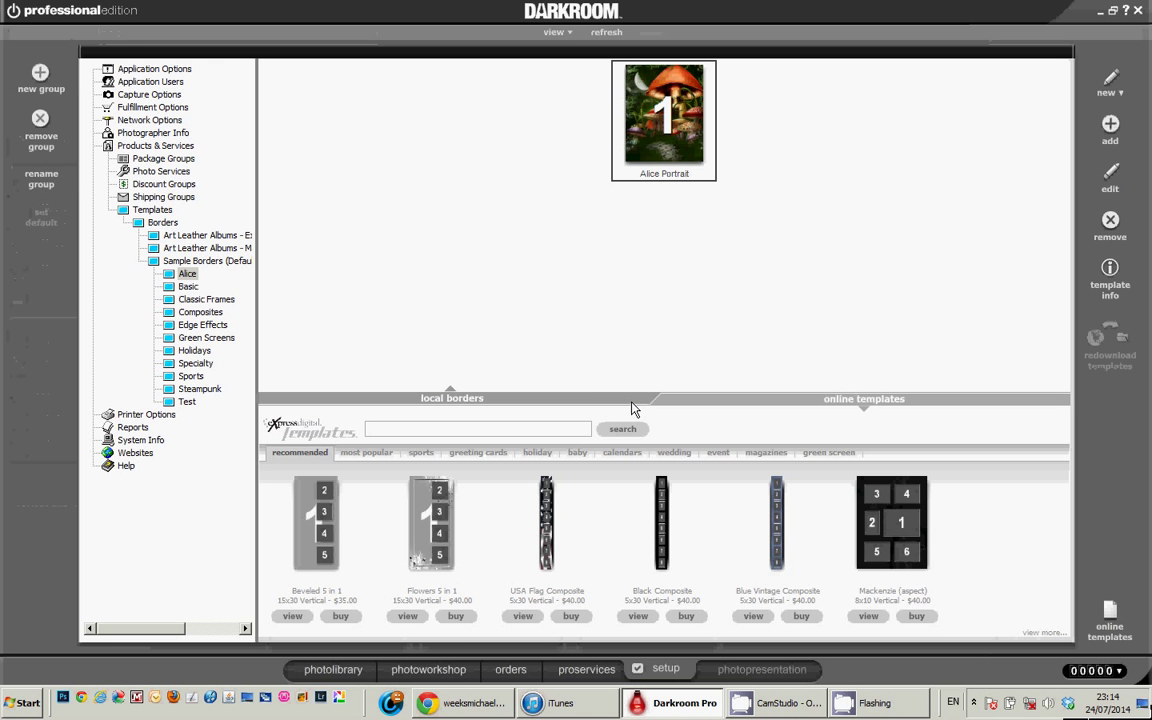
- Return to the photo workshop and apply the Alice Portrait border to the green-screen photo
{"action": "left_click", "coordinate": [430, 669]}
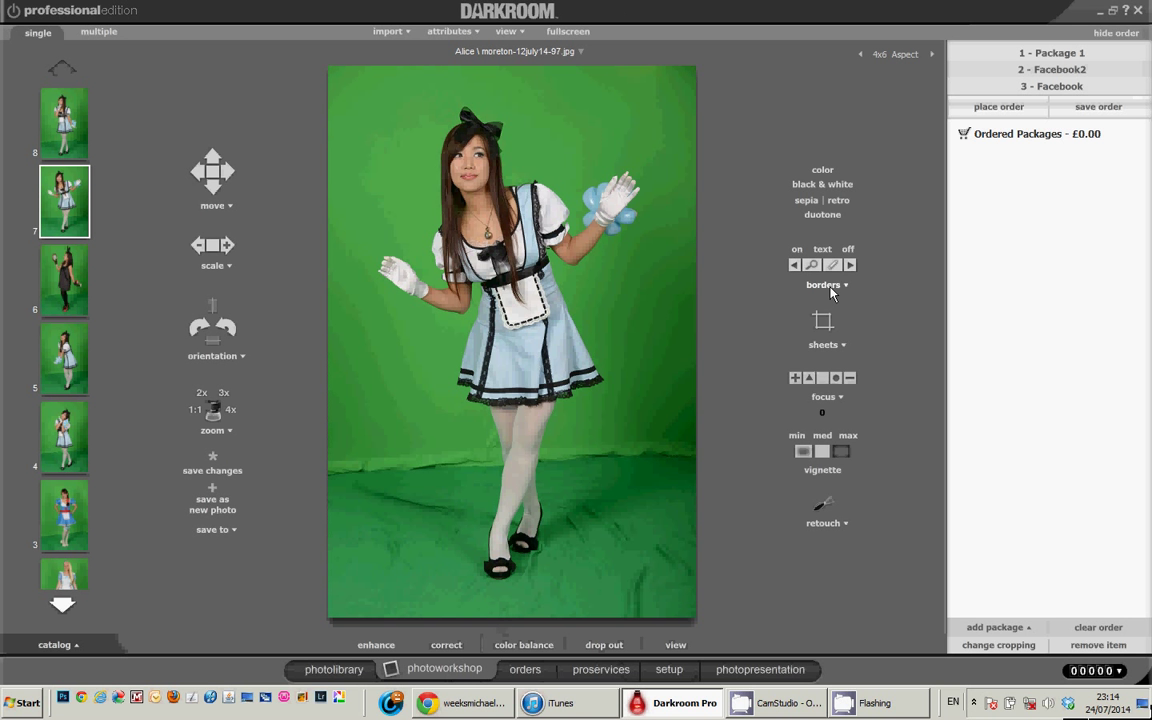
{"action": "left_click", "coordinate": [846, 287]}
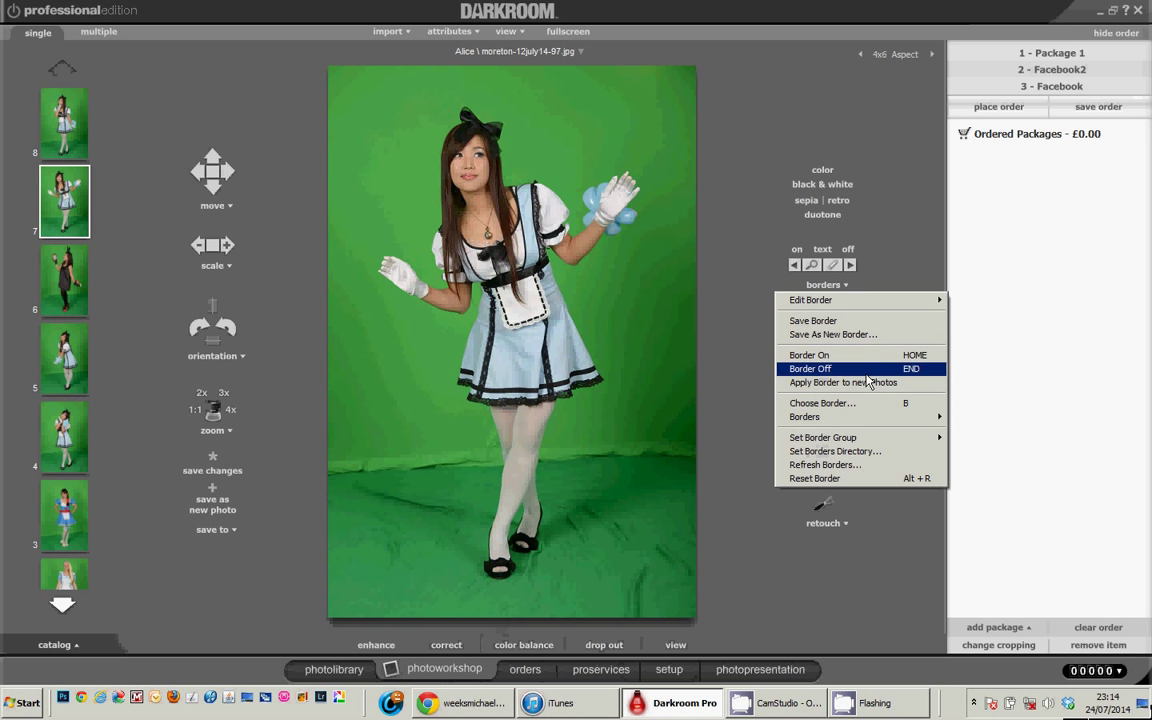
{"action": "mouse_move", "coordinate": [920, 418]}
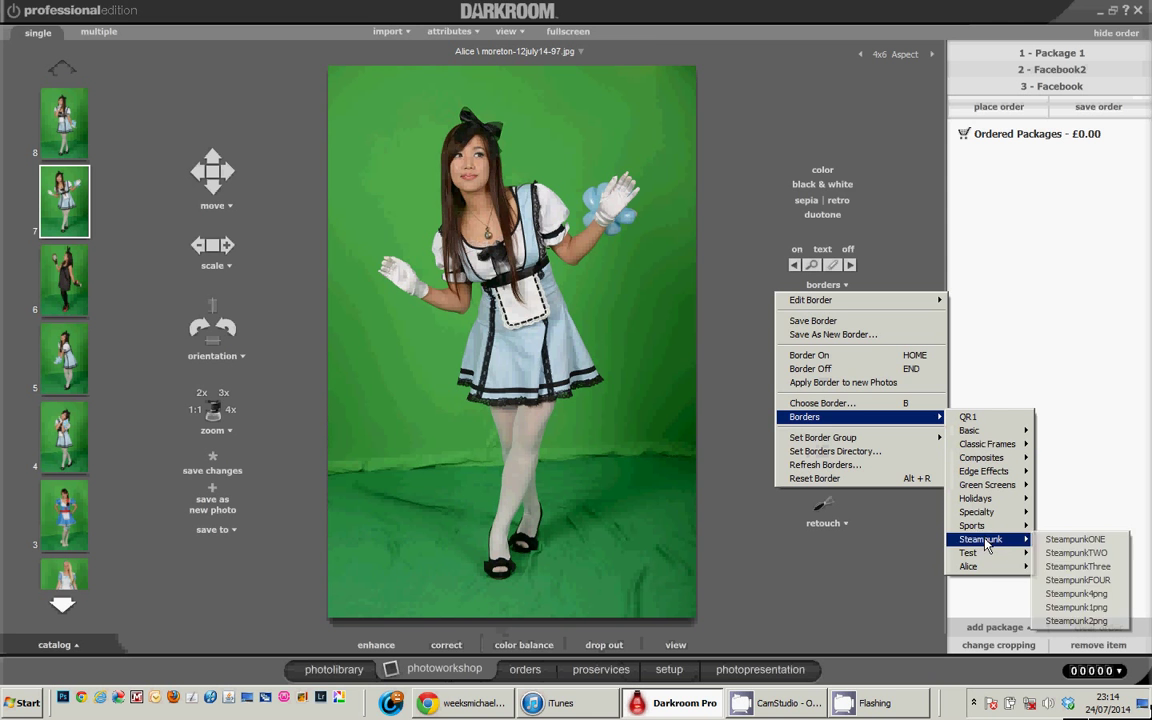
{"action": "mouse_move", "coordinate": [987, 568]}
{"action": "left_click", "coordinate": [1055, 567]}
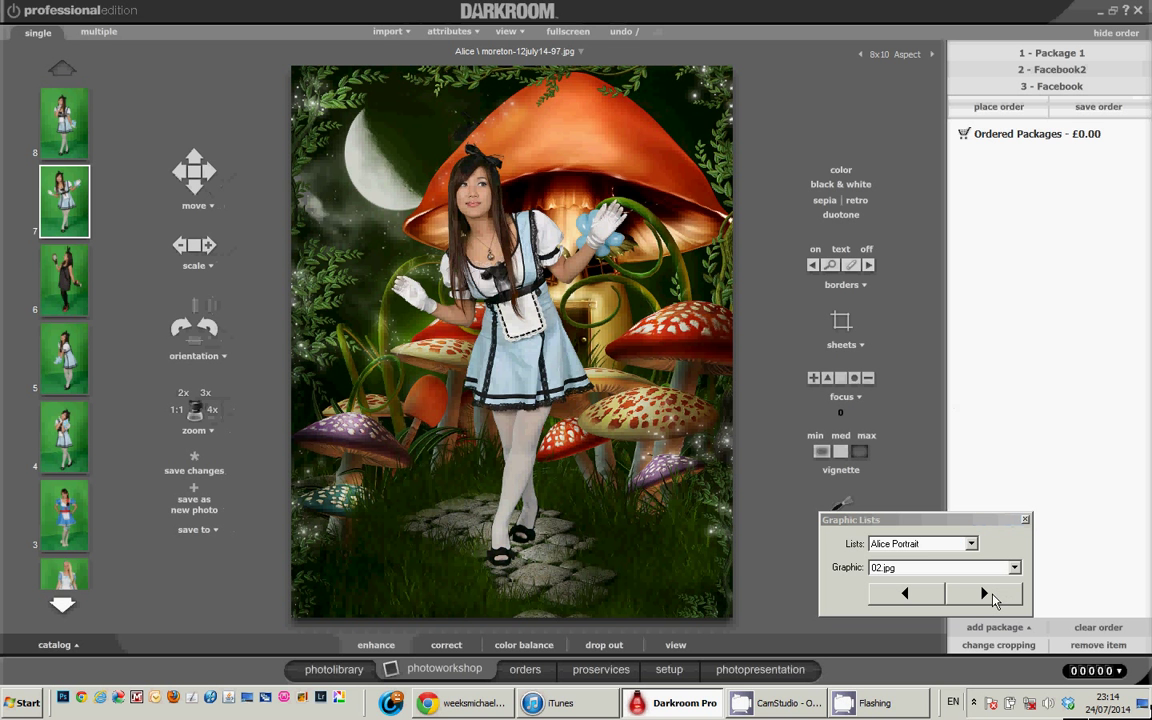
- Advance the Alice Portrait graphic list to the 06.jpg background
{"action": "left_click", "coordinate": [986, 594]}
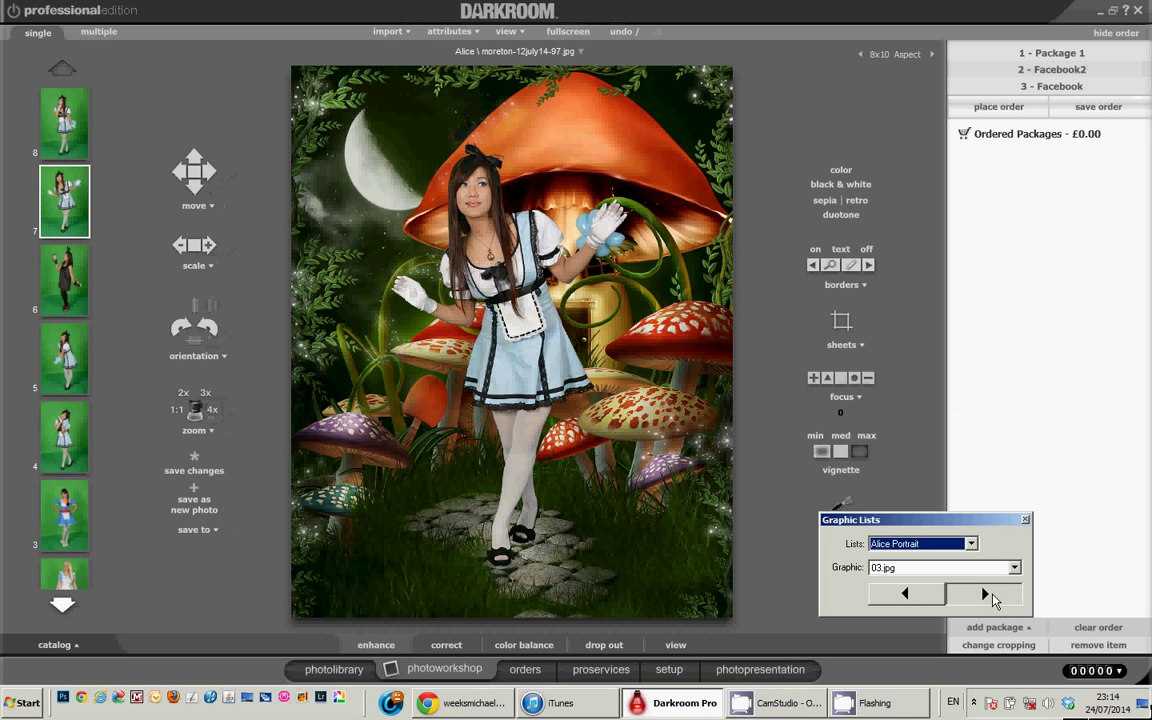
{"action": "left_click", "coordinate": [986, 594]}
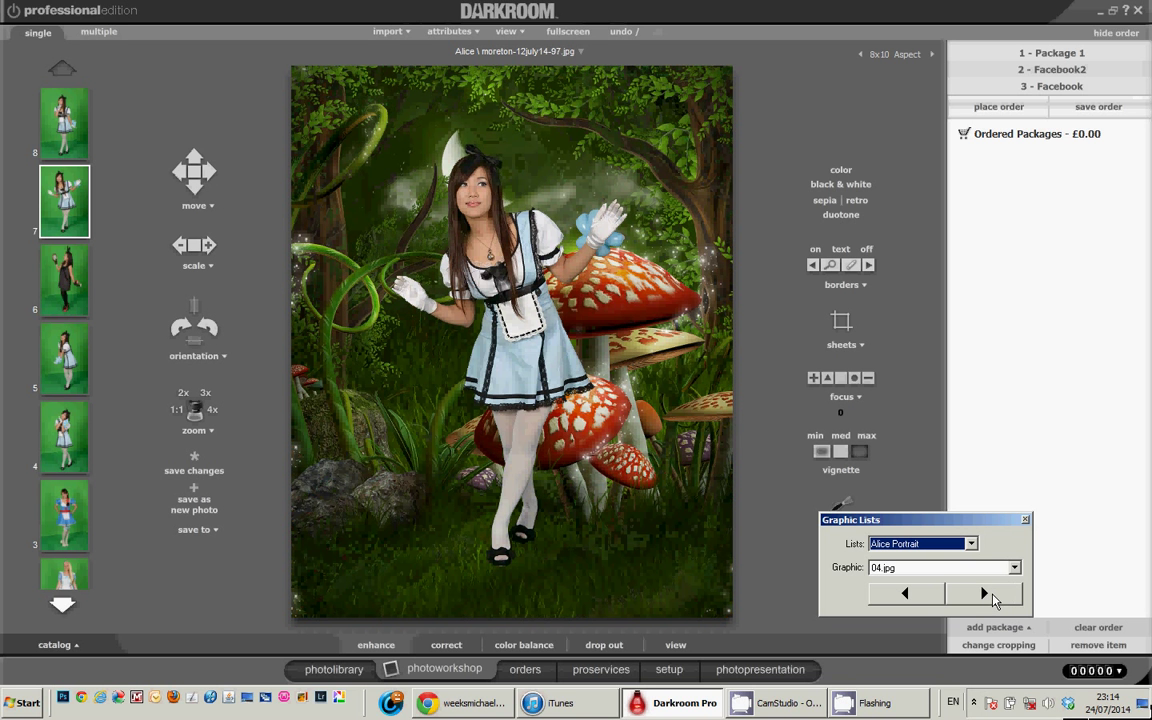
{"action": "left_click", "coordinate": [986, 594]}
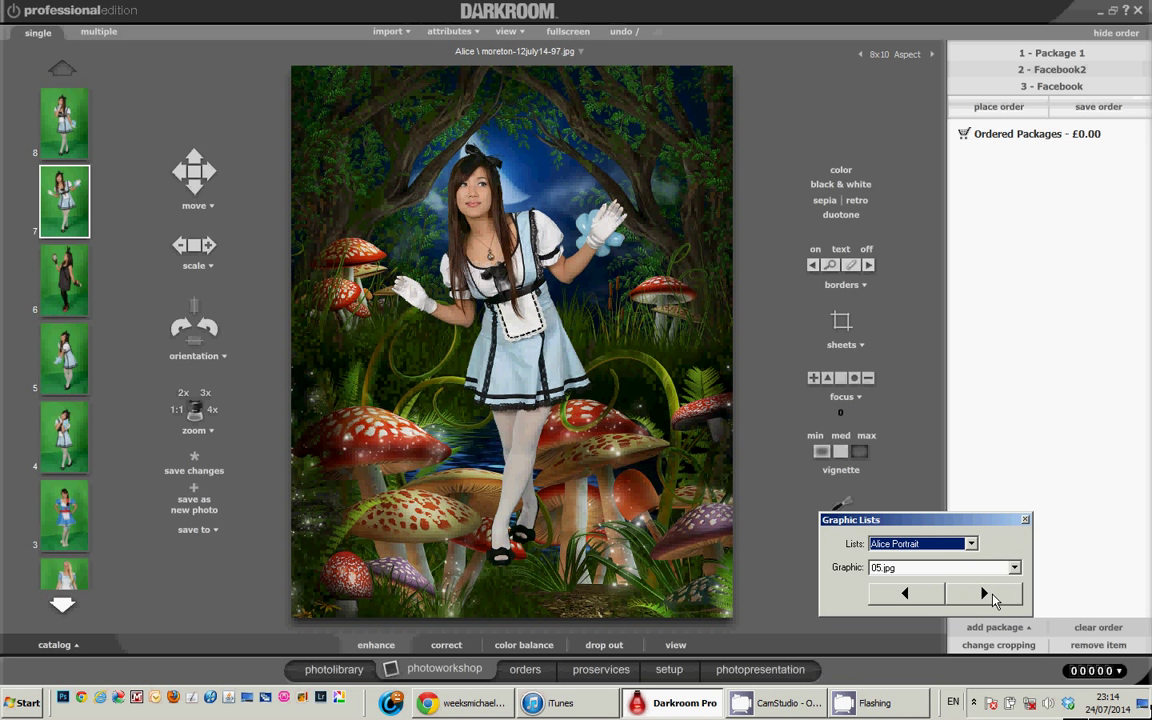
{"action": "left_click", "coordinate": [986, 594]}
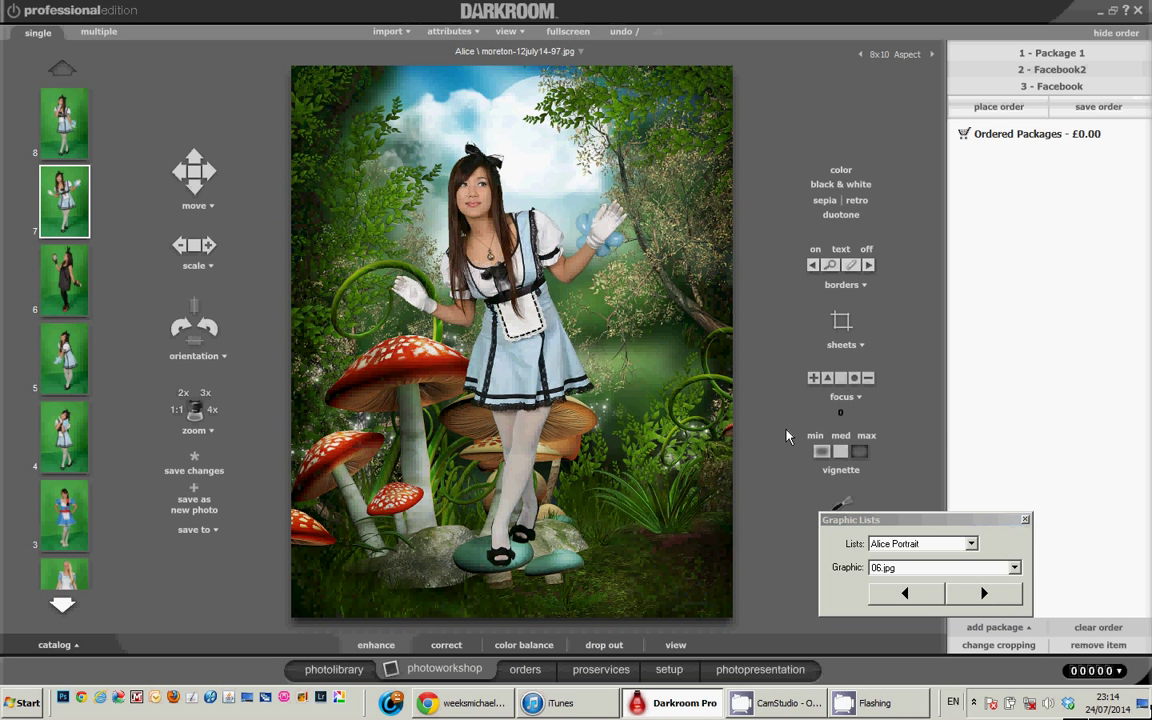
- Shift the girl slightly to the left and up so her feet rest on the blue-green mushroom cap
{"action": "left_click_drag", "start_coordinate": [530, 340], "coordinate": [516, 338]}
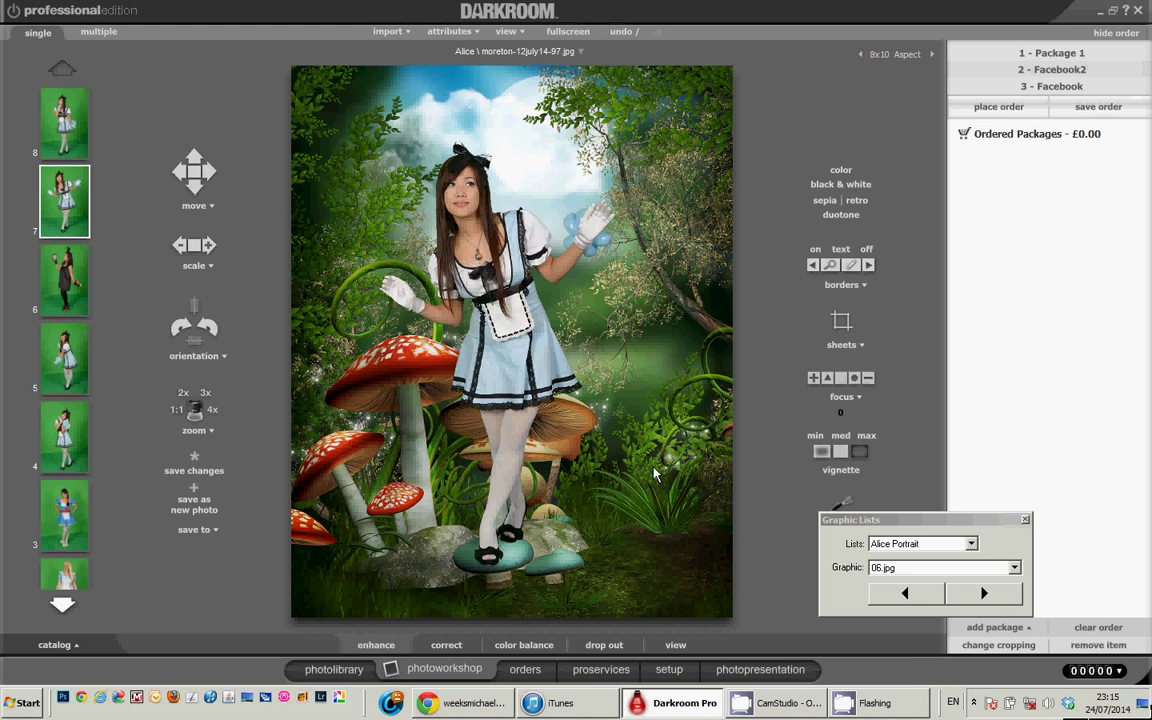
{"action": "mouse_move", "coordinate": [779, 705]}
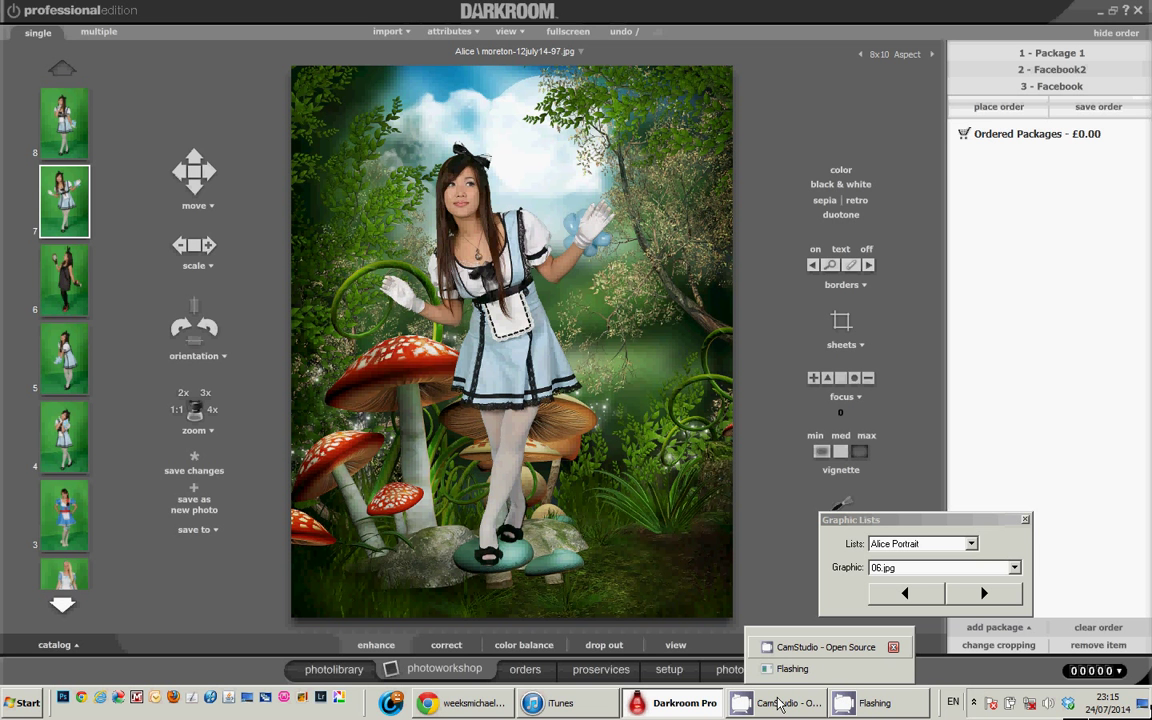